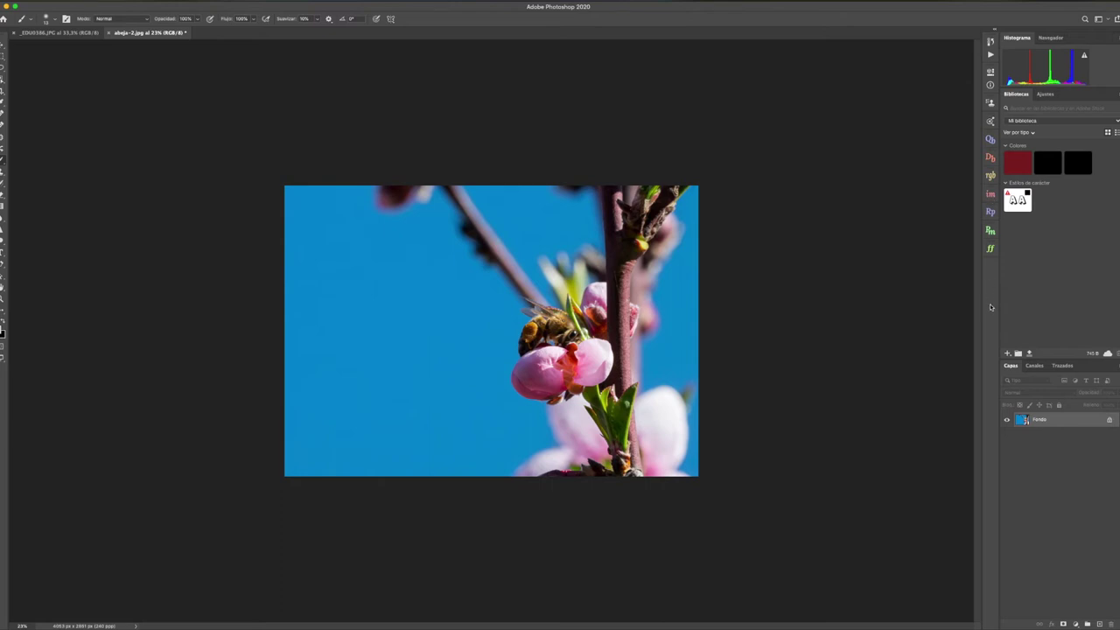
# - Show the History panel for abeja-2.jpg, listing Abrir, Tamaño de imagen and Herramienta Pincel
pyautogui.click(991, 42)
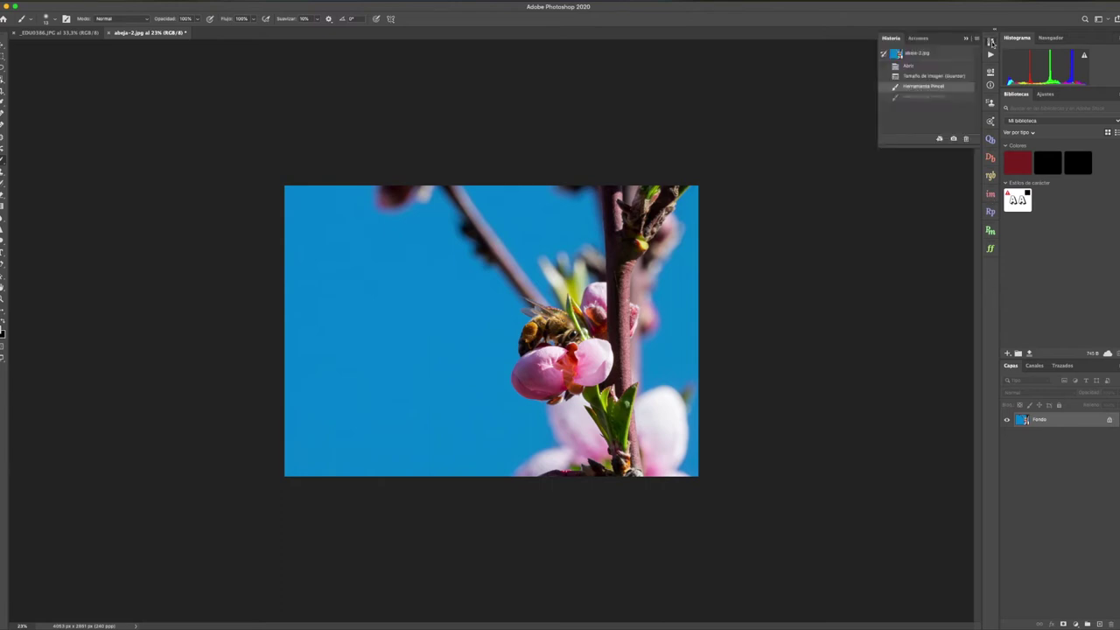
# - Switch to the Actions panel and collapse the wedding action set
pyautogui.click(991, 42)
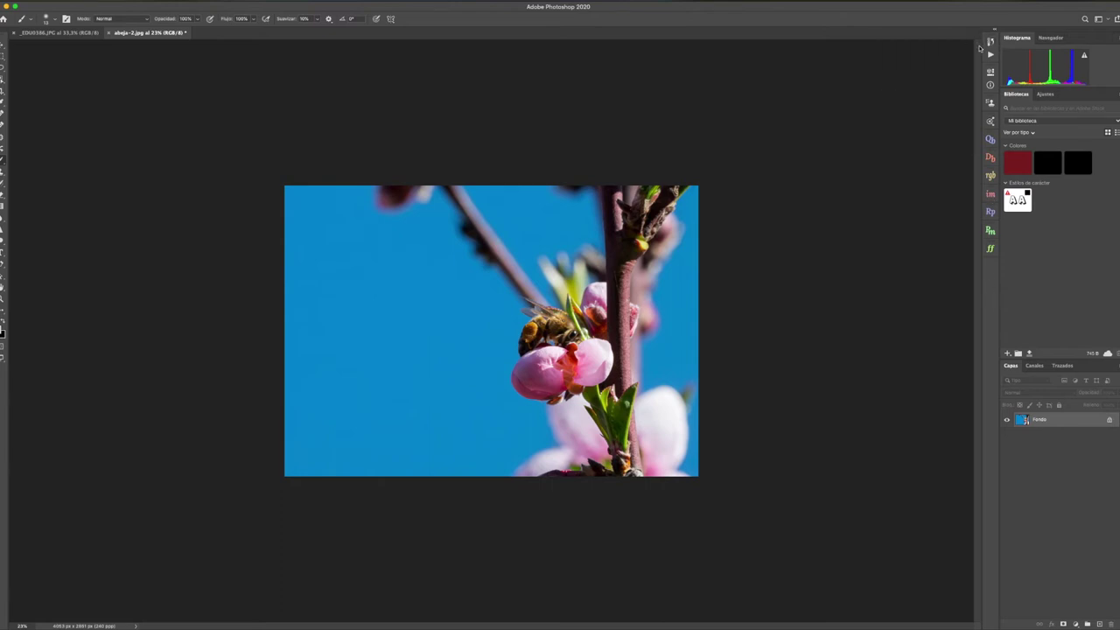
pyautogui.click(989, 55)
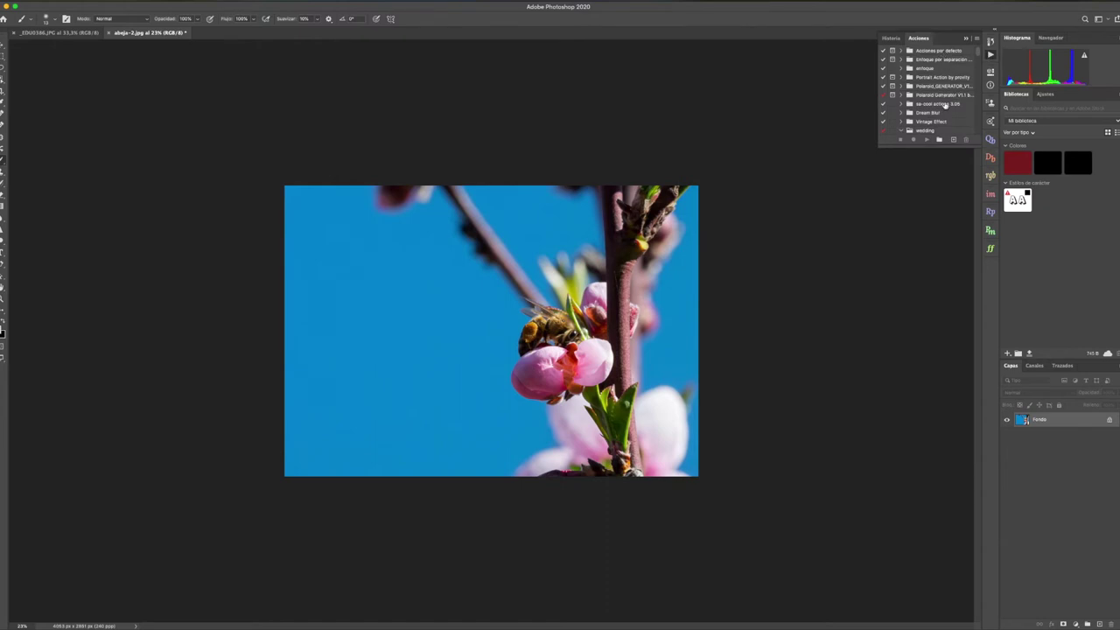
pyautogui.scroll(-5, 933, 107)
pyautogui.scroll(2, 932, 106)
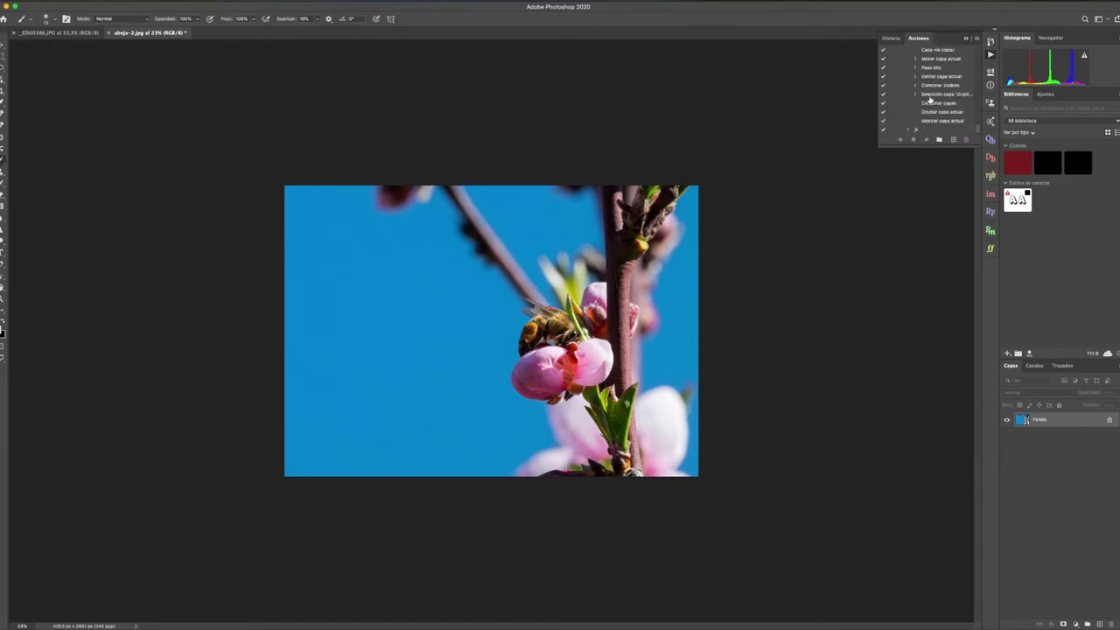
pyautogui.scroll(2, 930, 103)
pyautogui.scroll(2, 928, 98)
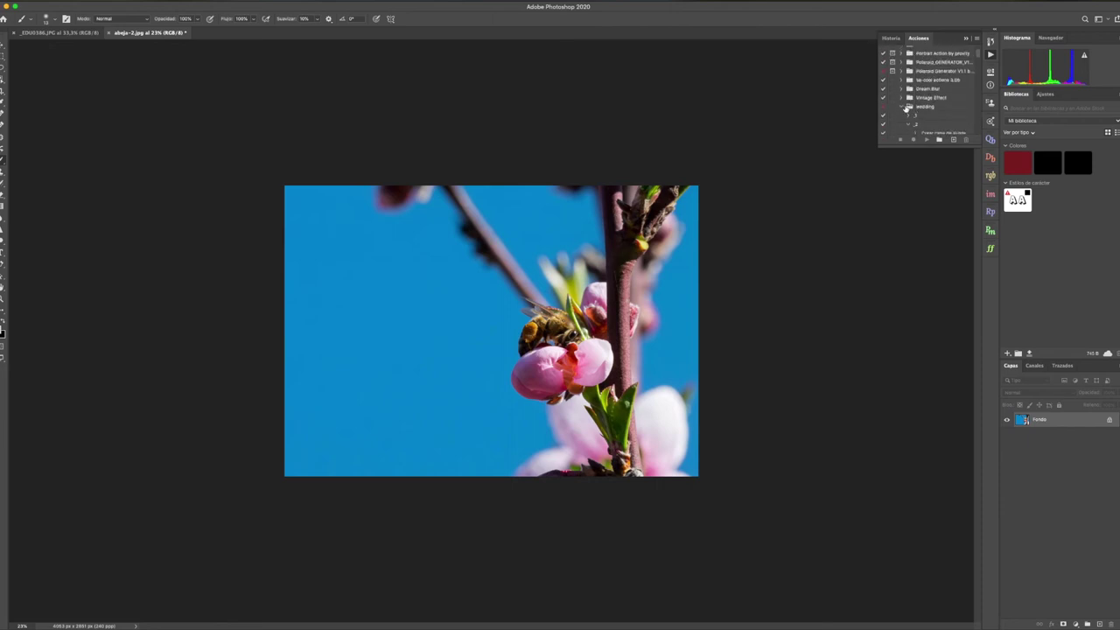
pyautogui.click(901, 105)
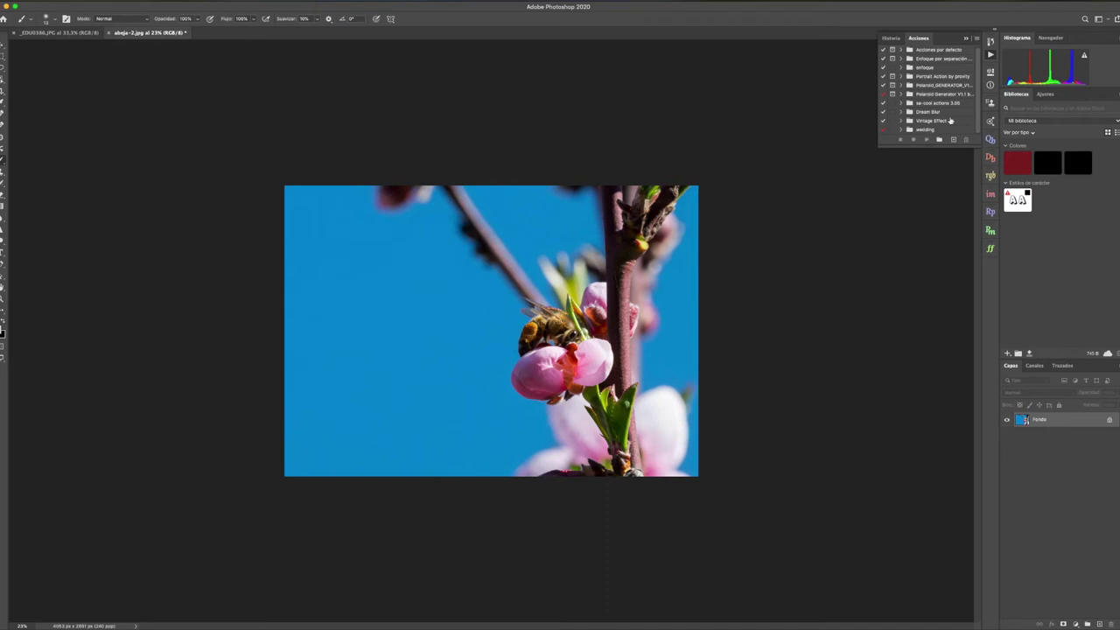
# - Load the Black And White .atn file via Cargar acciones in the Actions menu
pyautogui.click(977, 40)
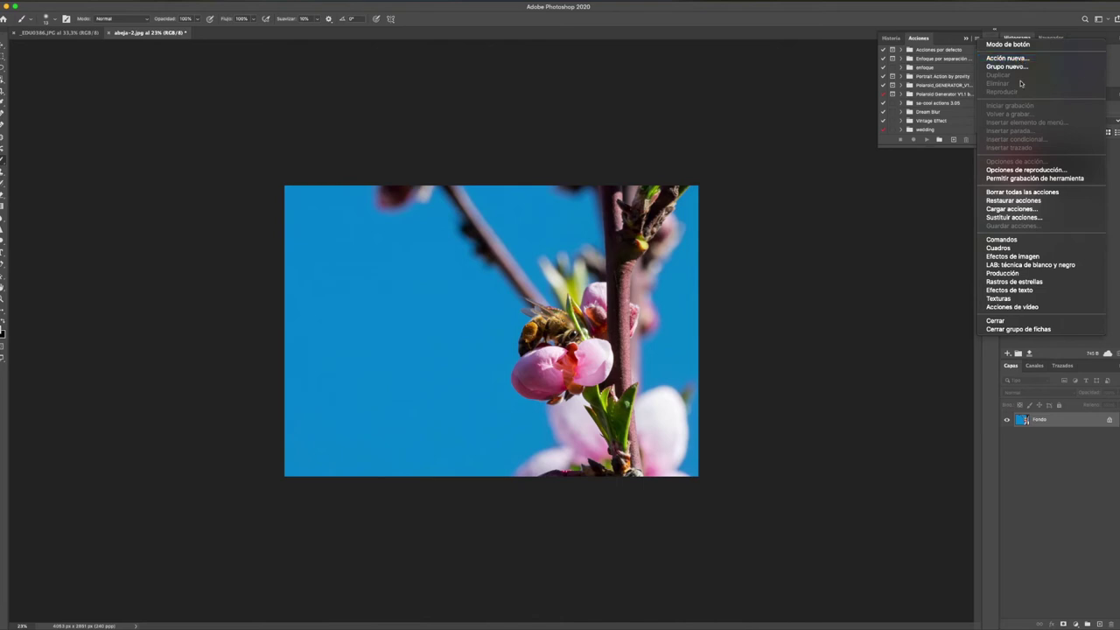
pyautogui.click(1020, 210)
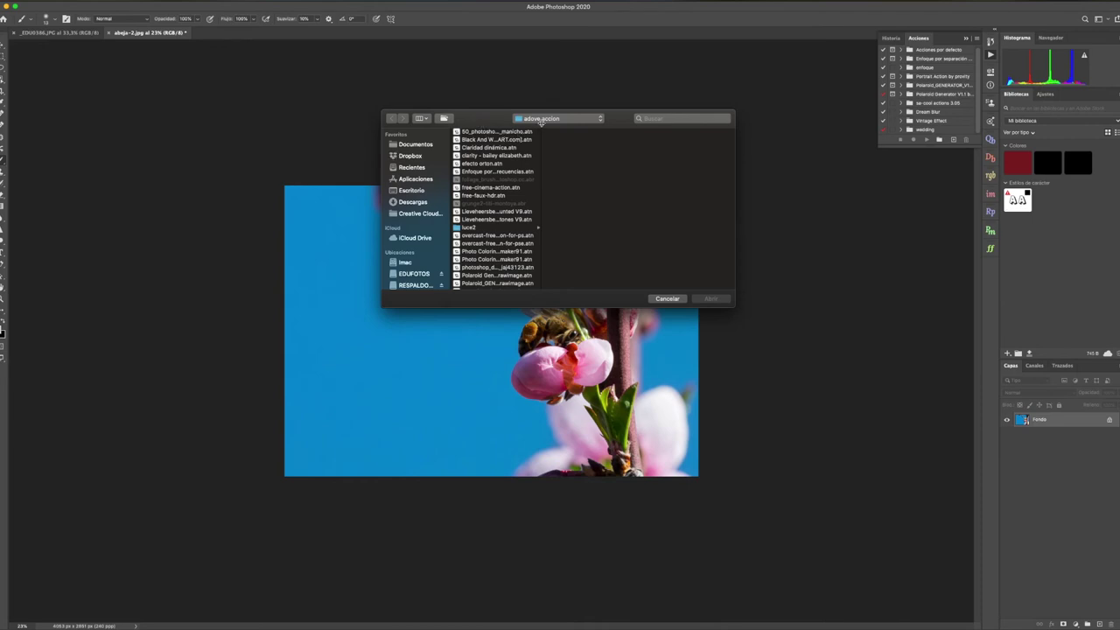
pyautogui.click(495, 132)
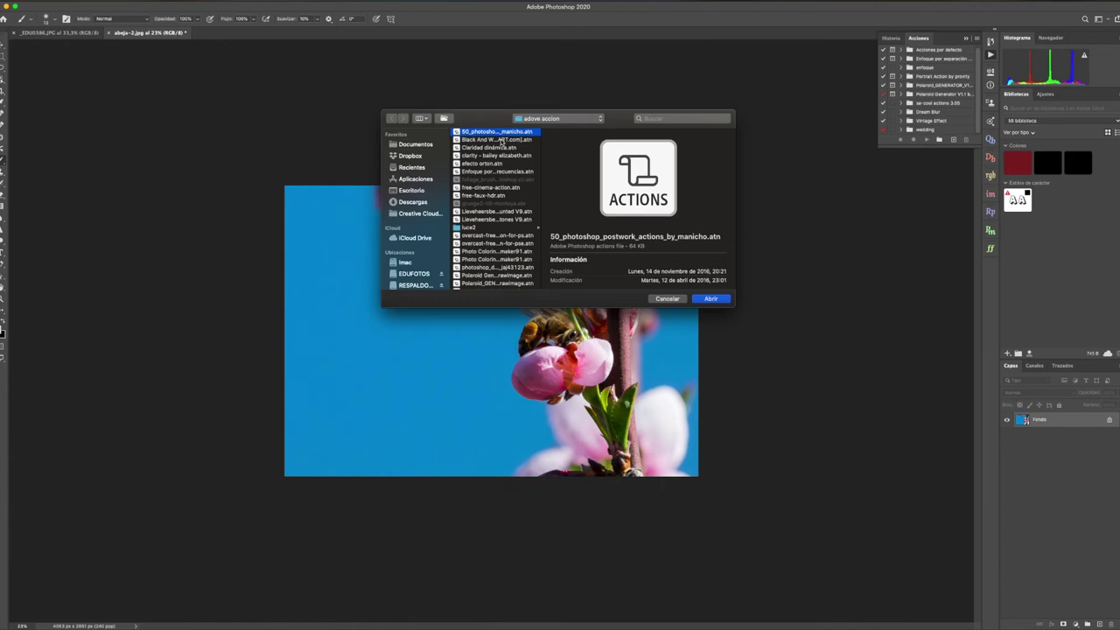
pyautogui.click(502, 141)
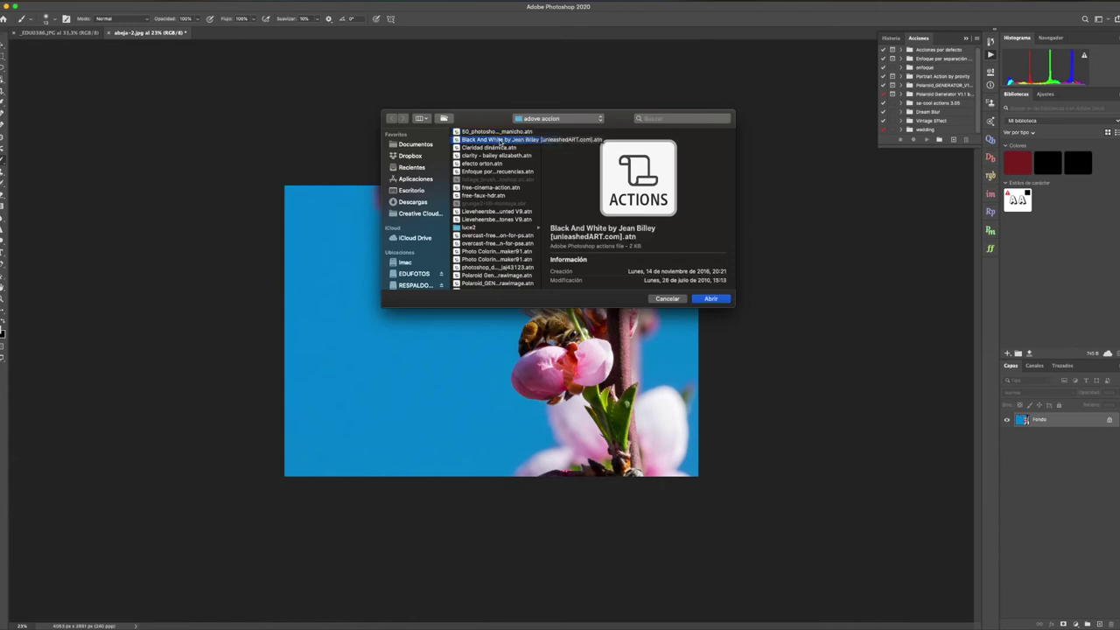
pyautogui.click(710, 300)
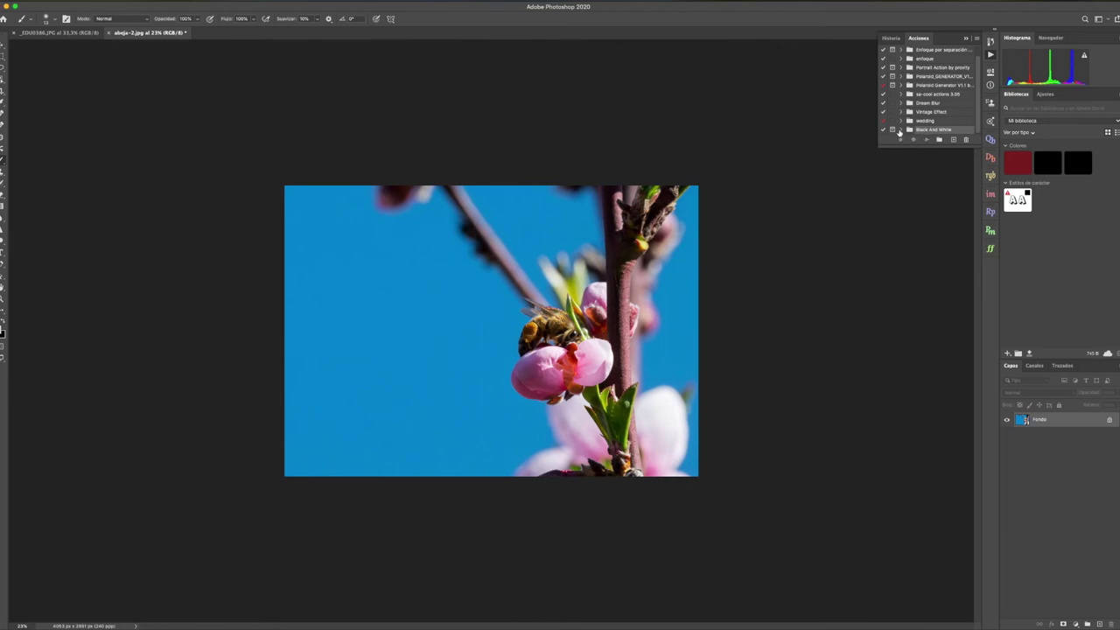
# - Play the Black And White action, stop it at the gradient prompt, and undo twice
pyautogui.click(899, 132)
pyautogui.scroll(-1, 977, 122)
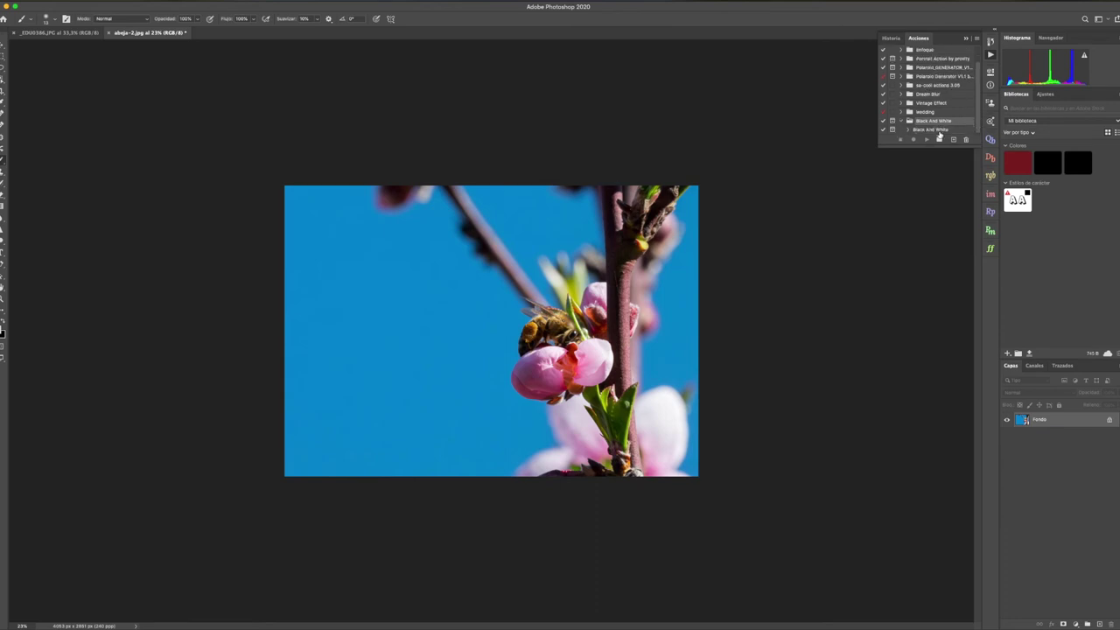
pyautogui.click(934, 129)
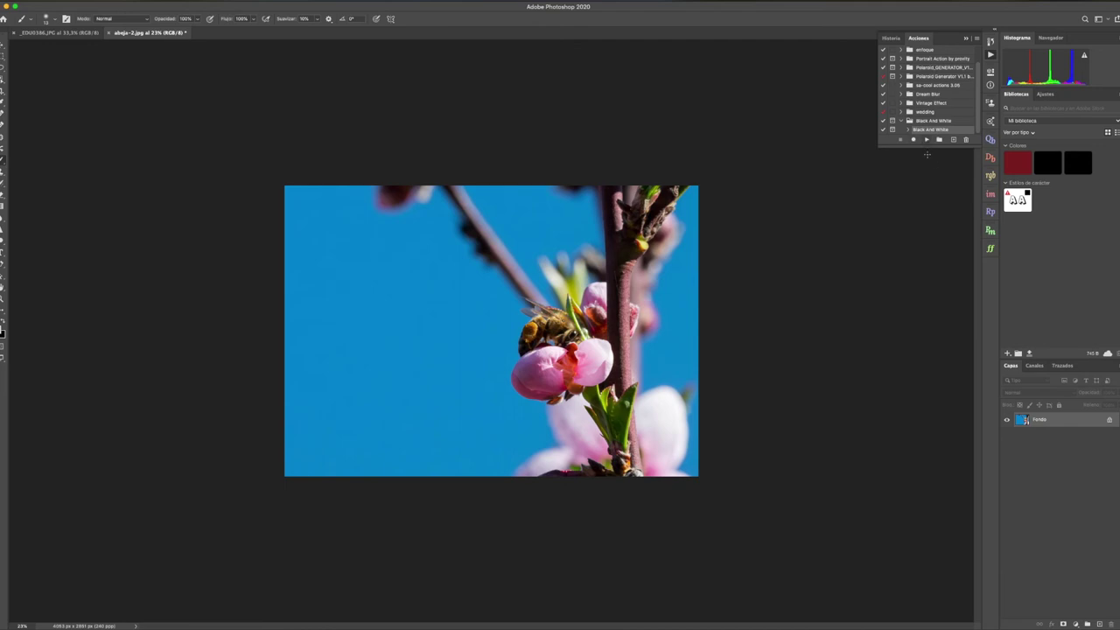
pyautogui.click(927, 140)
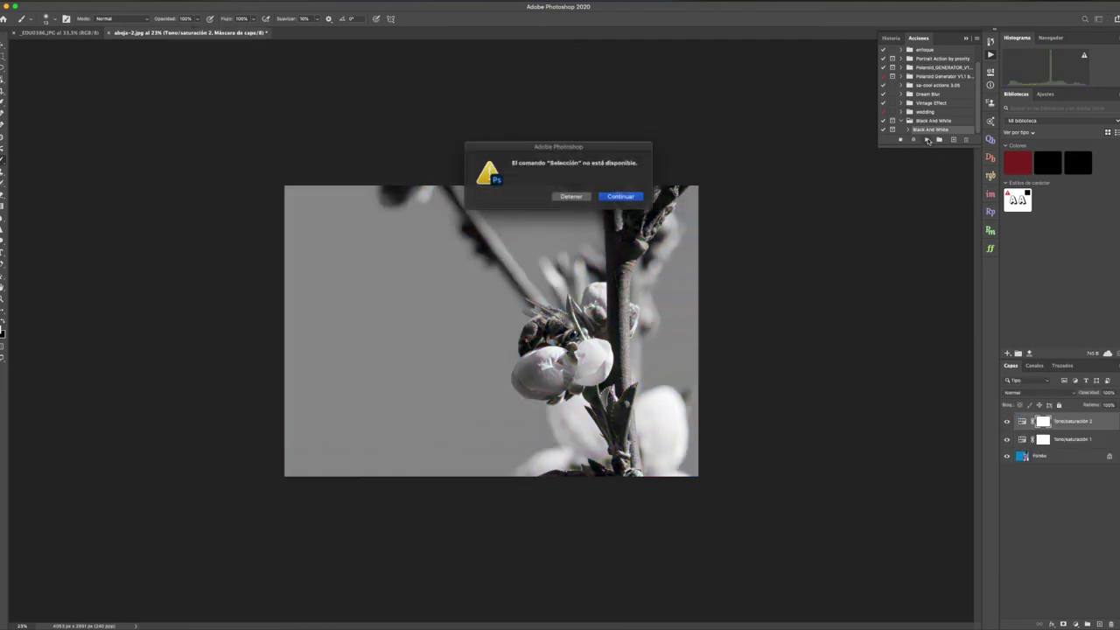
pyautogui.click(620, 196)
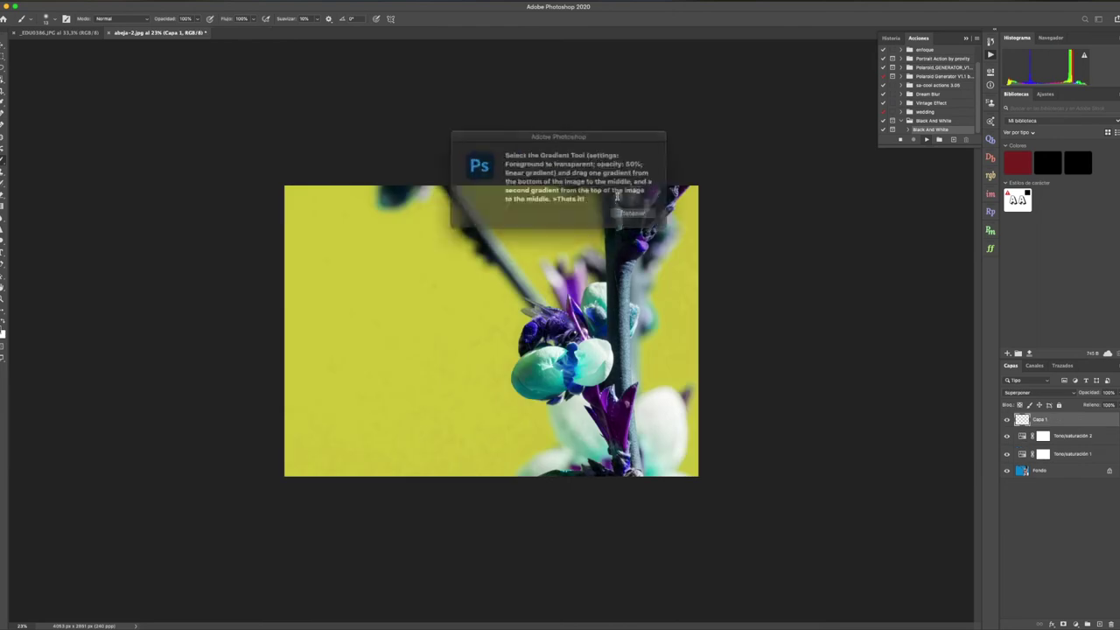
pyautogui.click(621, 209)
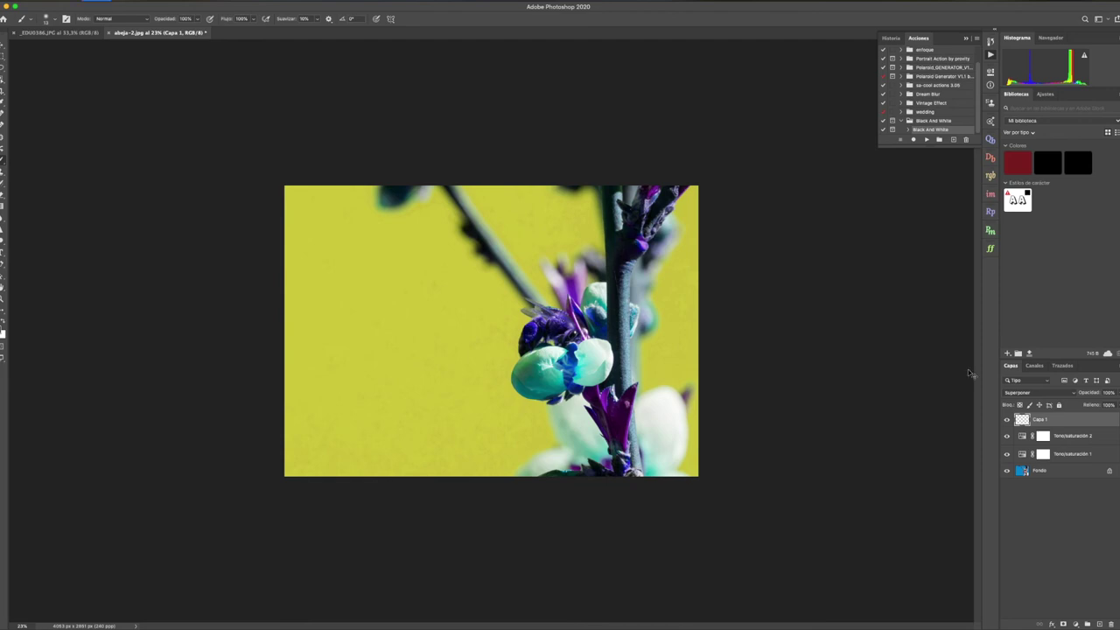
pyautogui.press('Delete')
pyautogui.press('Delete')
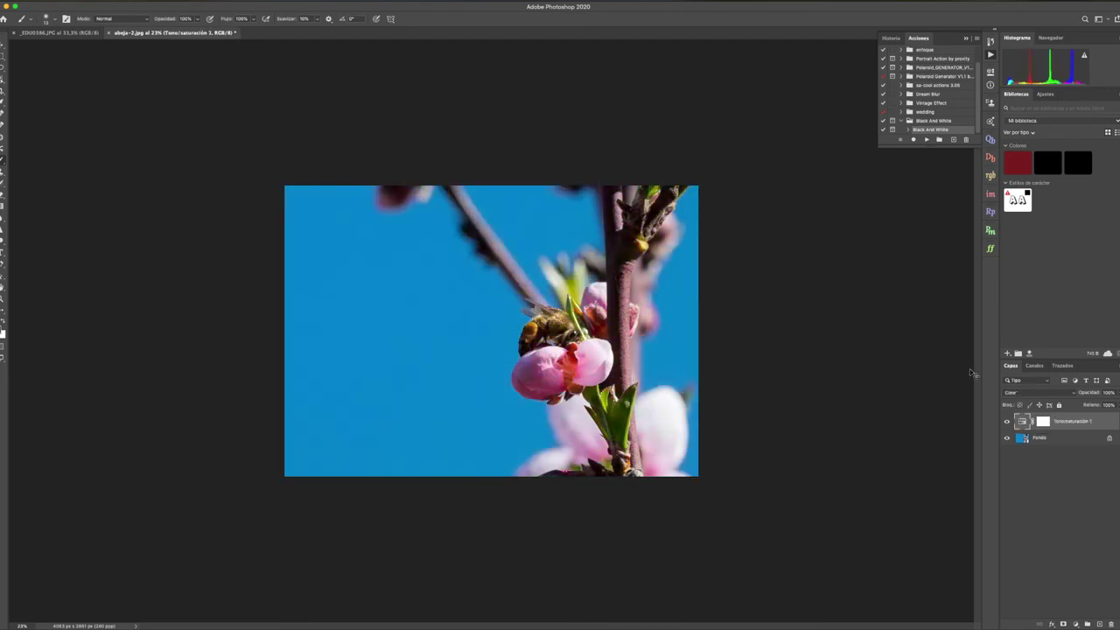
pyautogui.press('Delete')
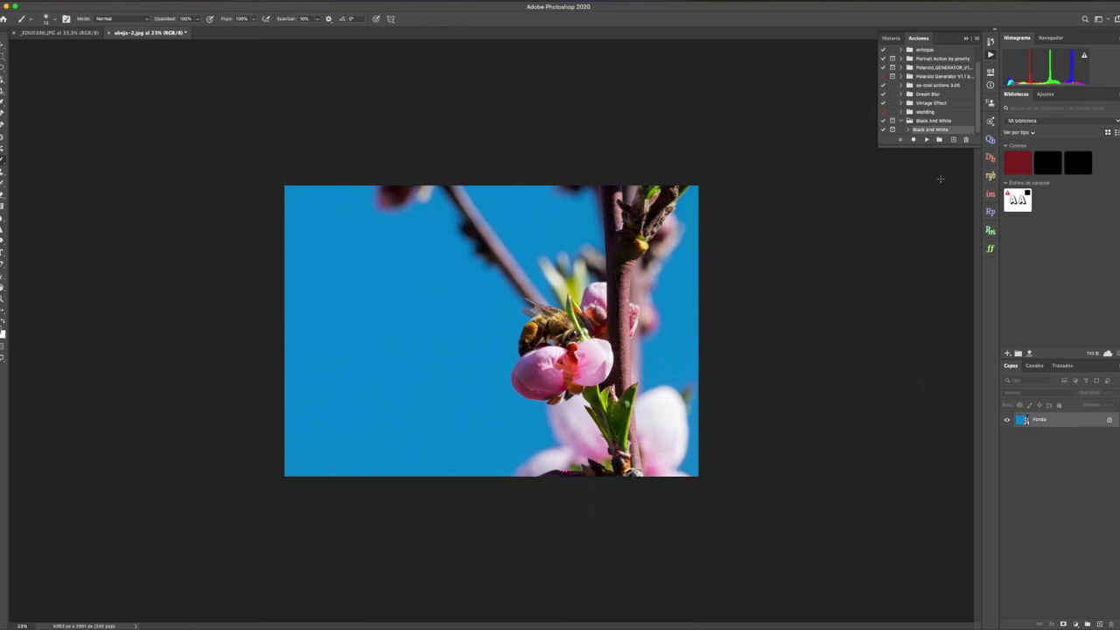
# - Run the Polaroid_GENERATOR expired wide format action, continuing past every prompt
pyautogui.click(900, 120)
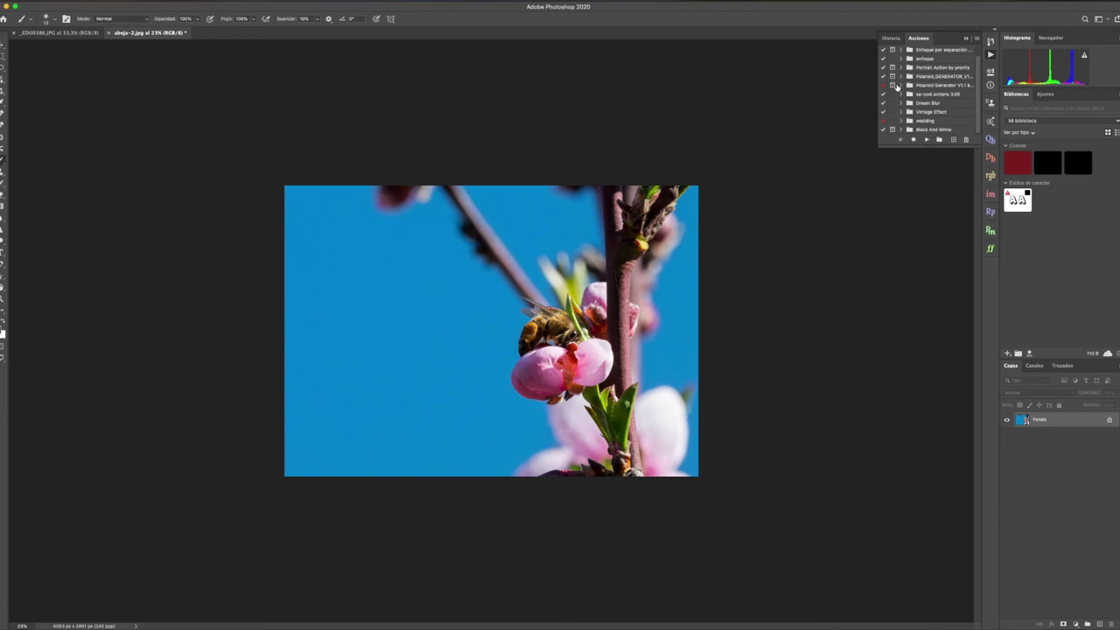
pyautogui.click(901, 78)
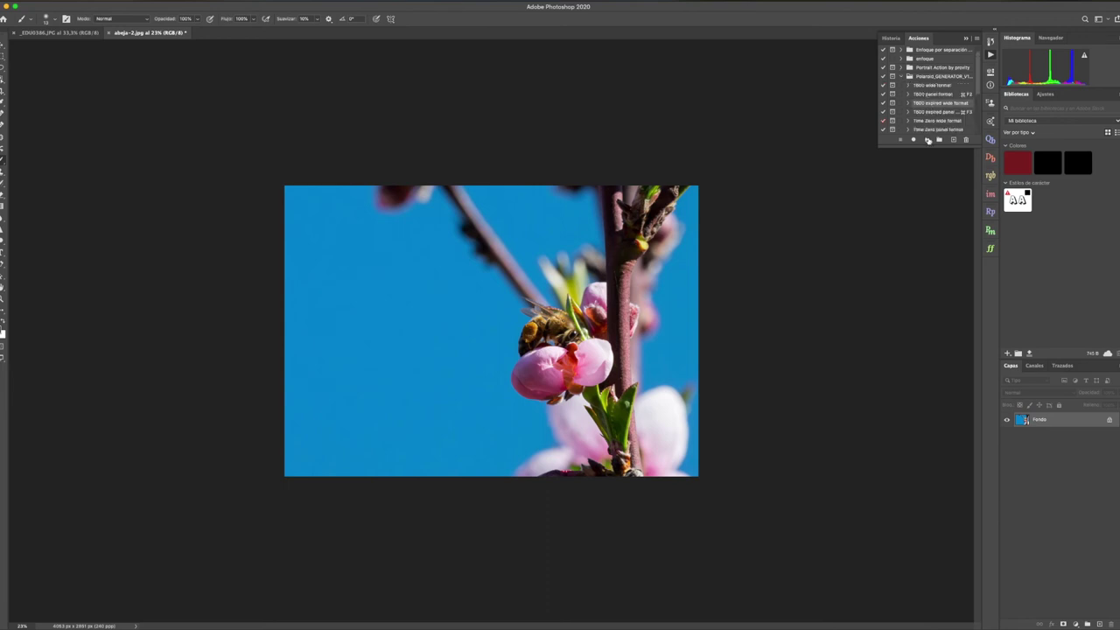
pyautogui.click(927, 138)
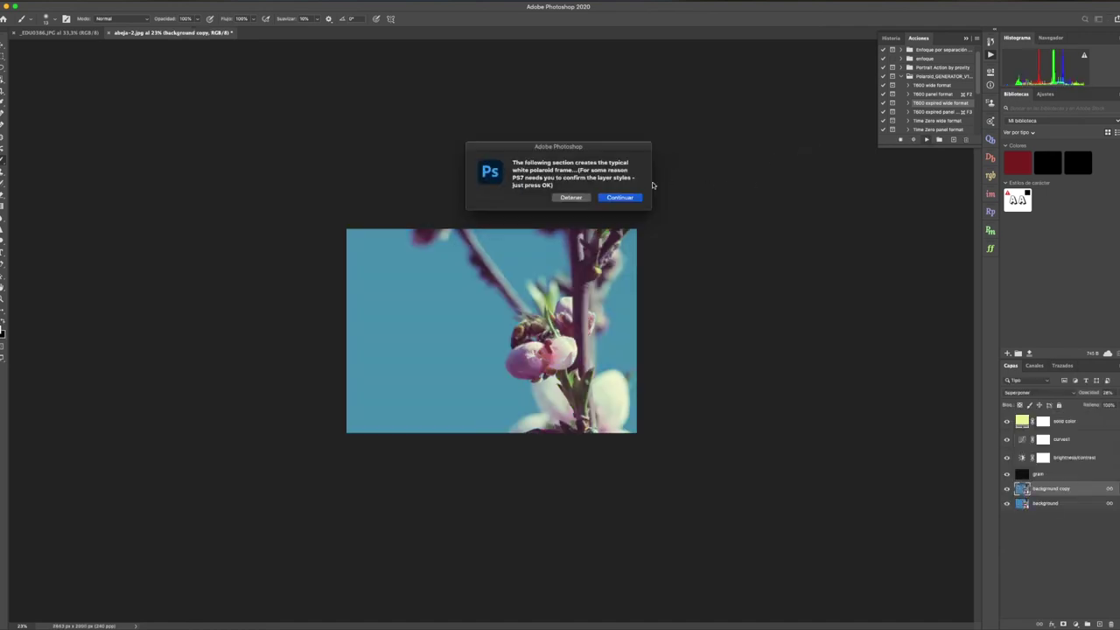
pyautogui.press('Return')
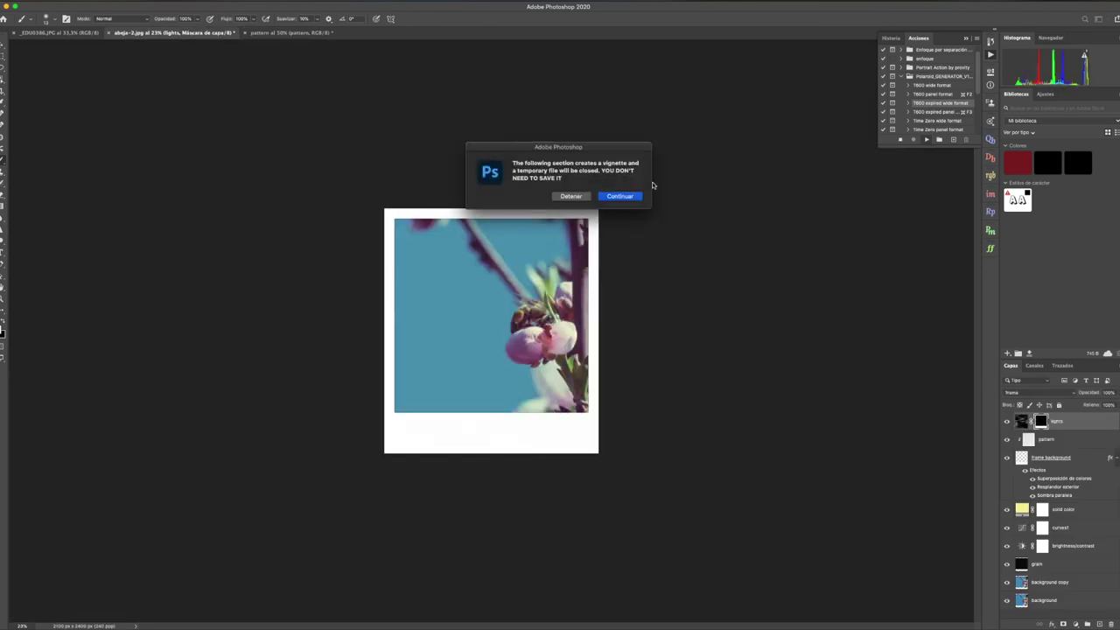
pyautogui.press('Return')
pyautogui.click(628, 196)
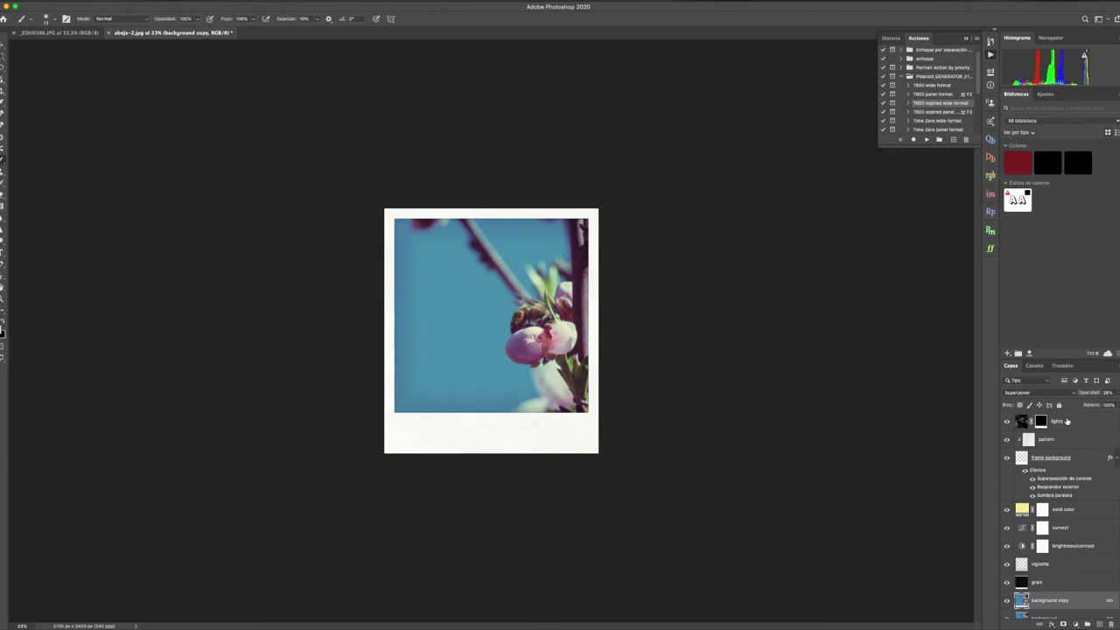
# - Select the Polaroid frame layers from background copy to lights
pyautogui.keyDown('shift'); pyautogui.click(1067, 421); pyautogui.keyUp('shift')
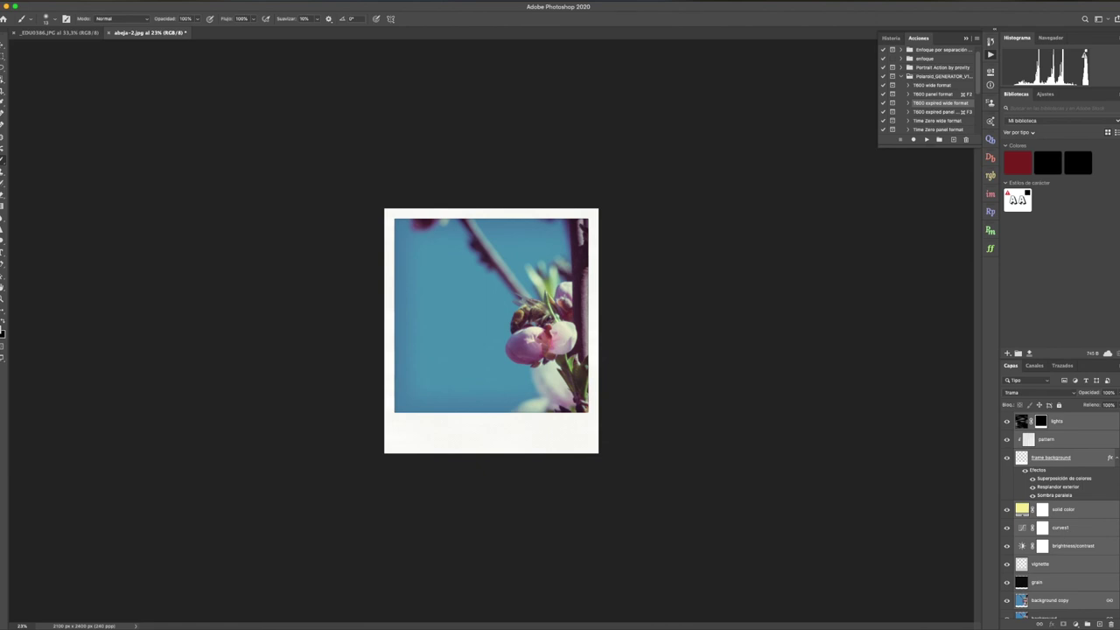
pyautogui.scroll(-1, 1058, 517)
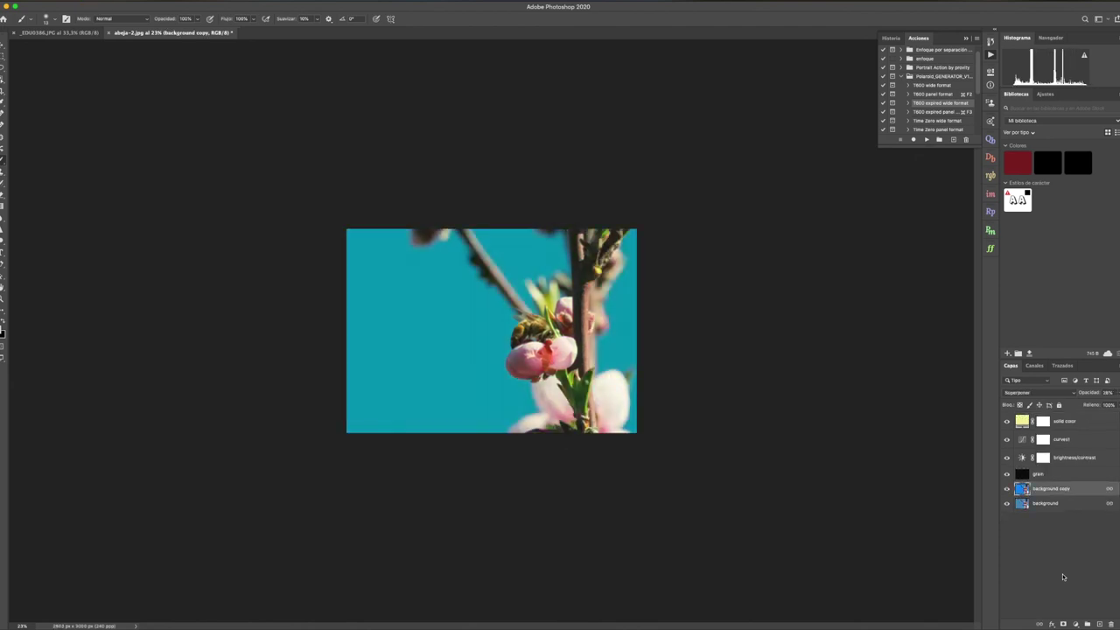
# - Drag the layers from solid color through background copy to the trash
pyautogui.keyDown('shift'); pyautogui.click(1060, 422); pyautogui.keyUp('shift')
pyautogui.moveTo(1072, 469)
pyautogui.mouseDown()
pyautogui.moveTo(1078, 604)
pyautogui.moveTo(1113, 623)
pyautogui.mouseUp()
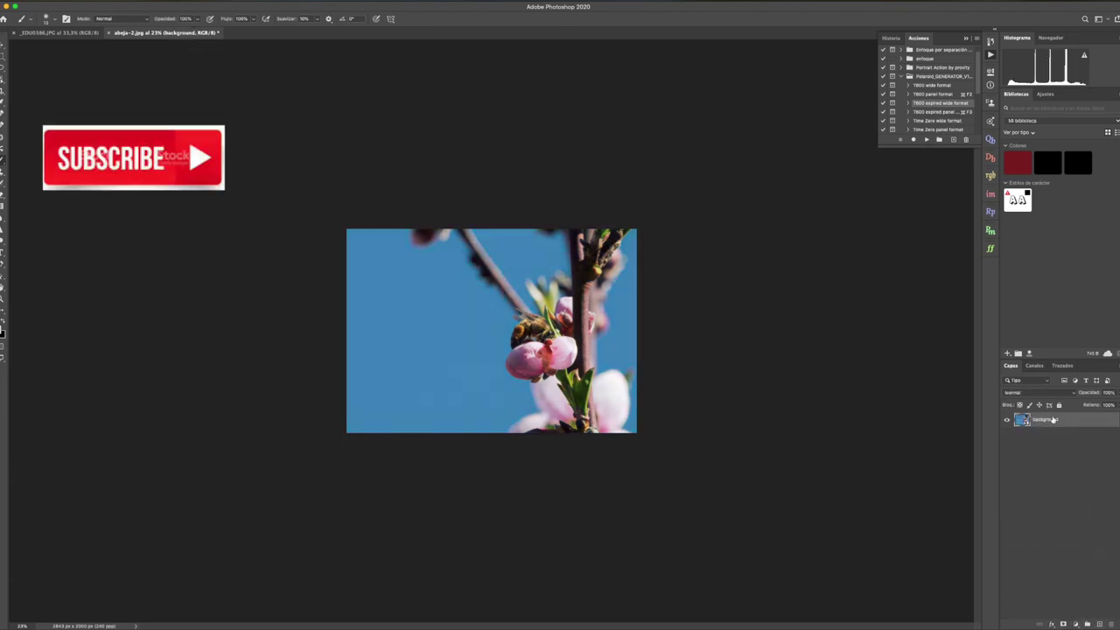